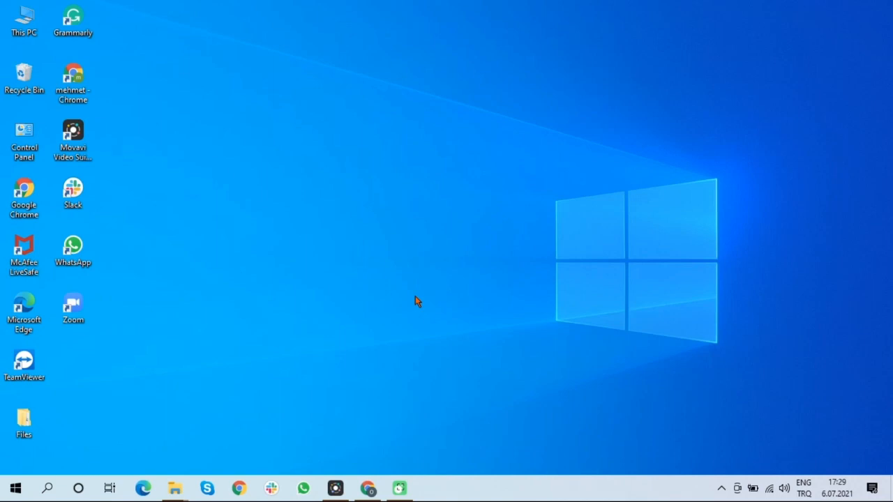
Search for Android Studio, launch it, and choose not to import any previous settings
{"action": "left_click", "coordinate": [48, 490]}
{"action": "type", "text": "andro"}
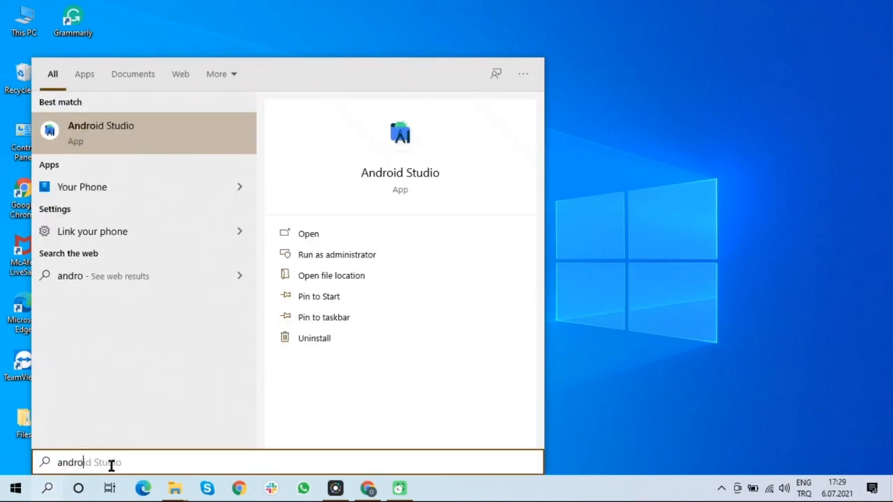
{"action": "type", "text": "id stt"}
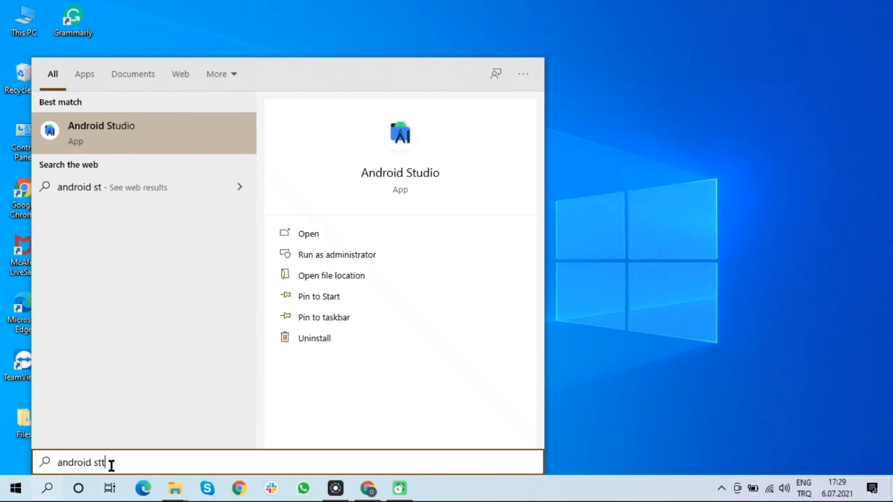
{"action": "type", "text": "uio"}
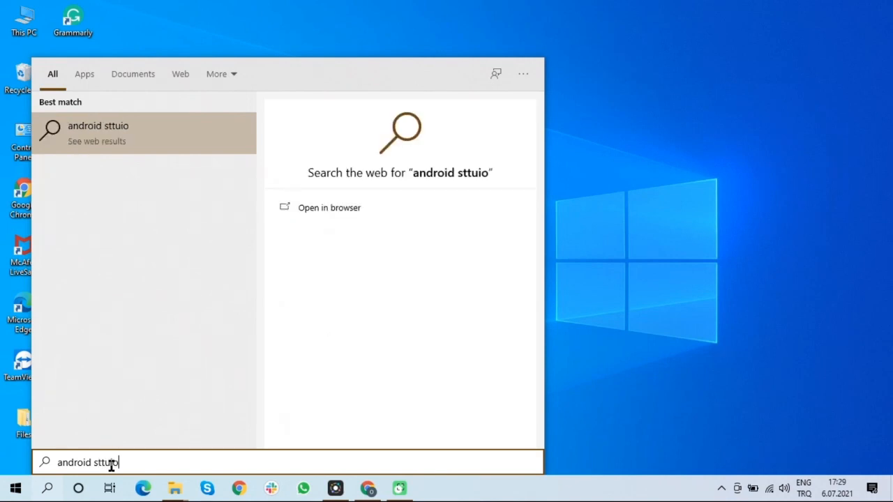
{"action": "key", "text": "BackSpace"}
{"action": "key", "text": "BackSpace"}
{"action": "key", "text": "BackSpace"}
{"action": "key", "text": "BackSpace"}
{"action": "key", "text": "BackSpace"}
{"action": "key", "text": "BackSpace"}
{"action": "type", "text": "studio"}
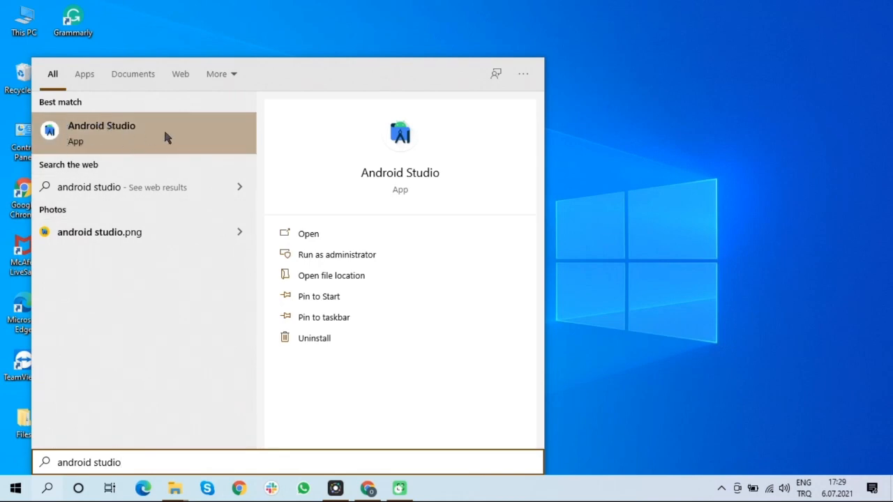
{"action": "left_click", "coordinate": [360, 237]}
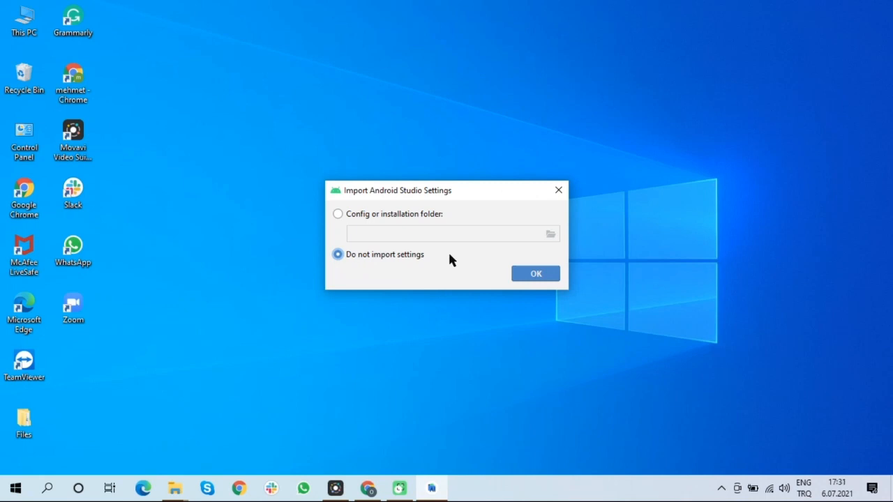
{"action": "left_click", "coordinate": [536, 274]}
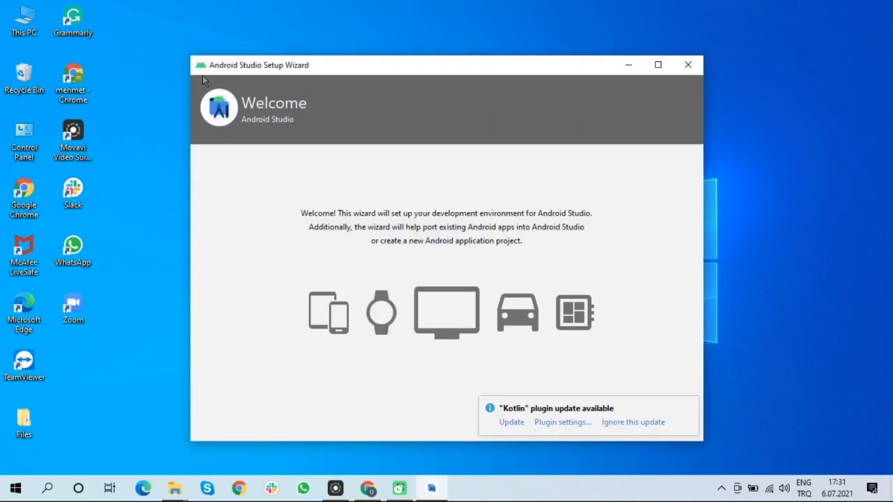
Move and enlarge the setup wizard window and continue past the Welcome page
{"action": "left_click_drag", "start_coordinate": [474, 54], "coordinate": [363, 22]}
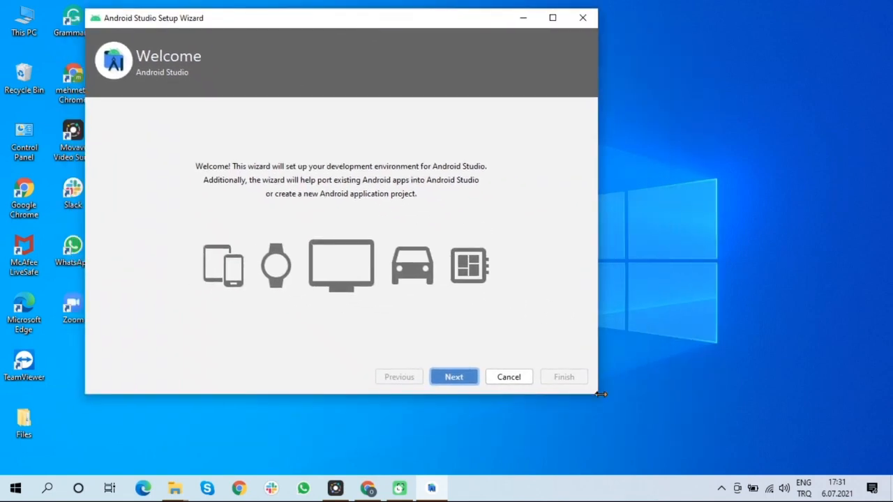
{"action": "left_click_drag", "start_coordinate": [596, 397], "coordinate": [788, 427]}
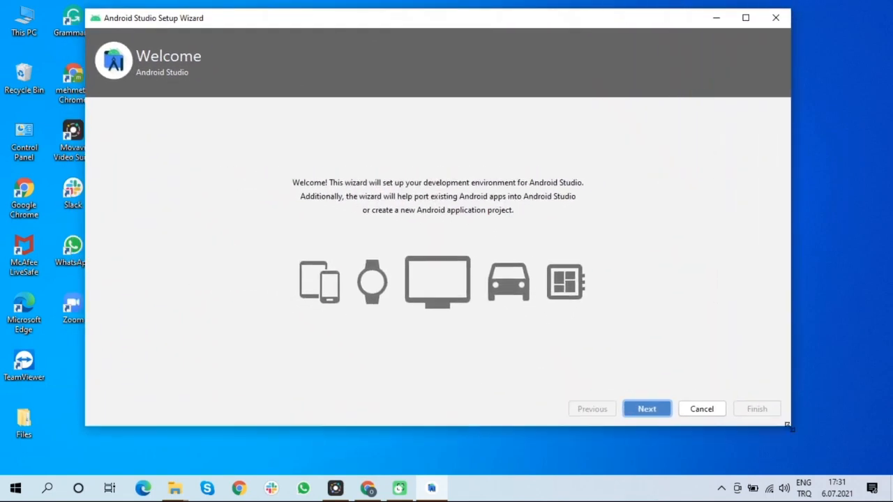
{"action": "left_click_drag", "start_coordinate": [383, 18], "coordinate": [422, 27]}
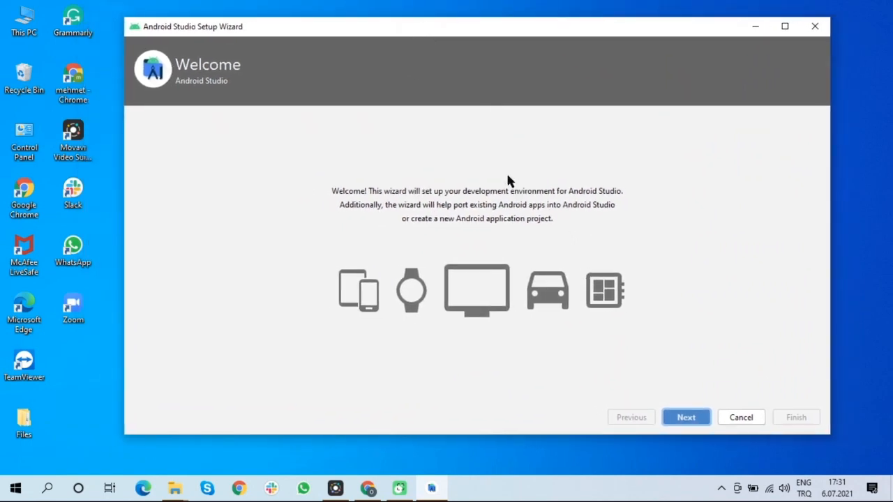
{"action": "left_click", "coordinate": [686, 416]}
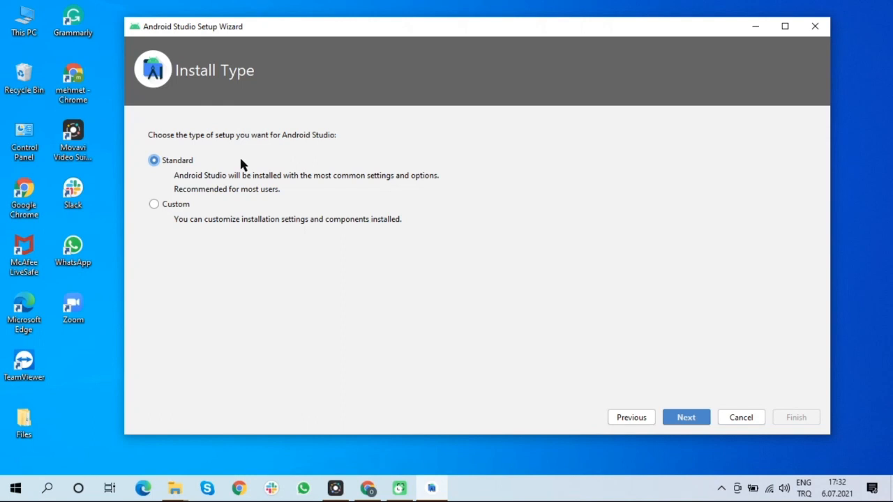
Choose the Custom install type and set the JDK location to the embedded JDK C:\Program Files\Android\Android Studio\jre
{"action": "left_click", "coordinate": [154, 203]}
{"action": "left_click", "coordinate": [684, 420]}
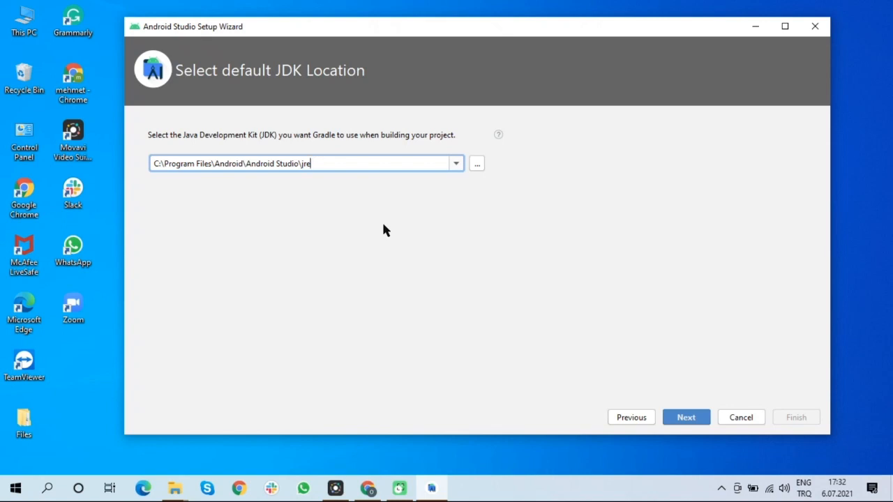
{"action": "left_click", "coordinate": [456, 165]}
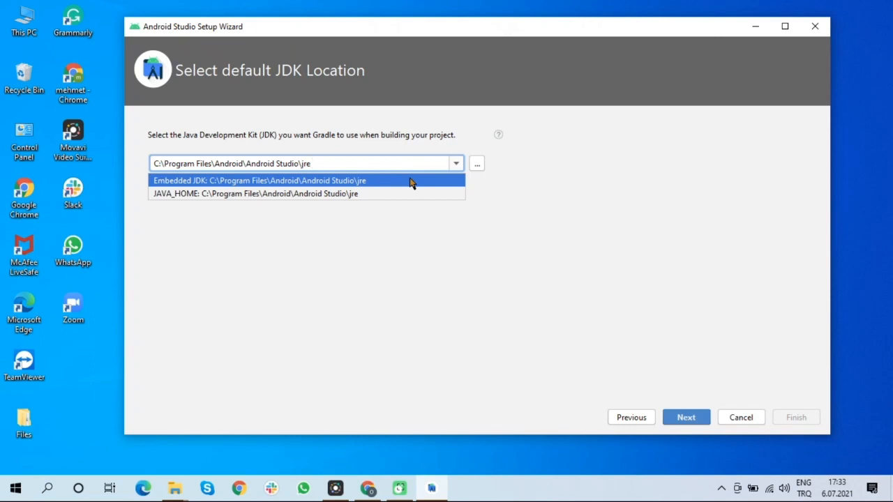
{"action": "left_click", "coordinate": [411, 180]}
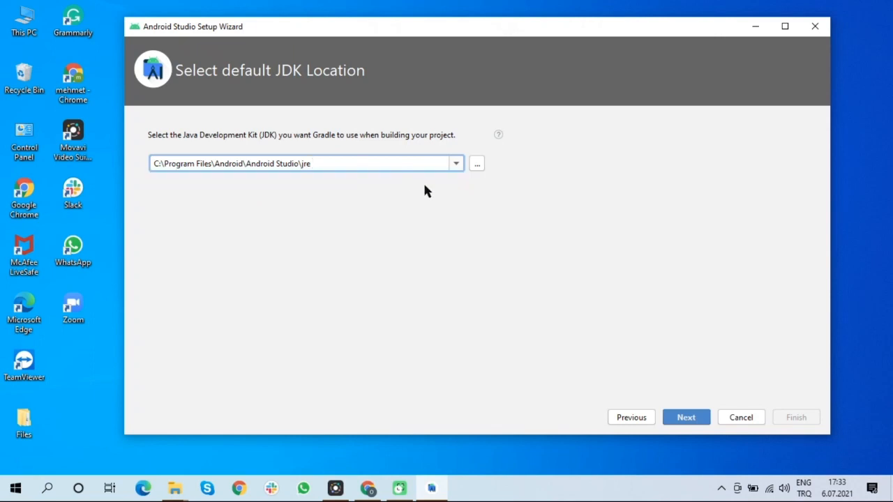
{"action": "left_click", "coordinate": [691, 417]}
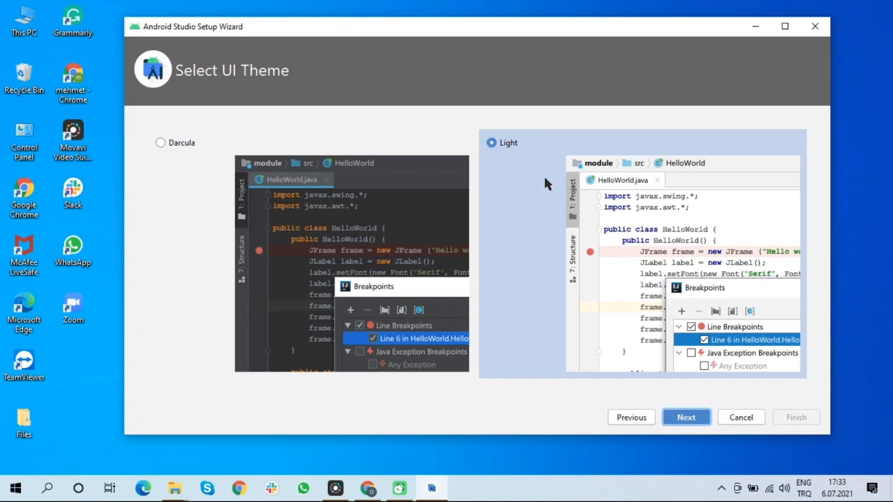
Select the Light UI theme and continue to SDK components setup
{"action": "left_click", "coordinate": [209, 143]}
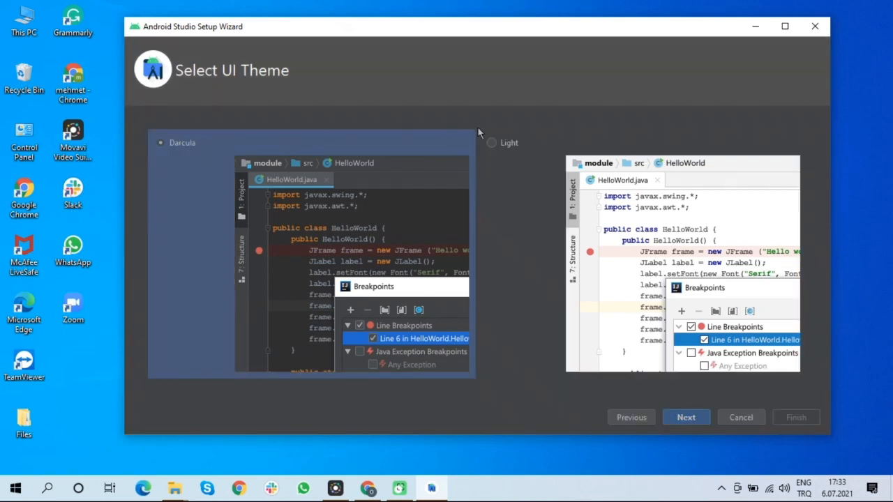
{"action": "left_click", "coordinate": [495, 142]}
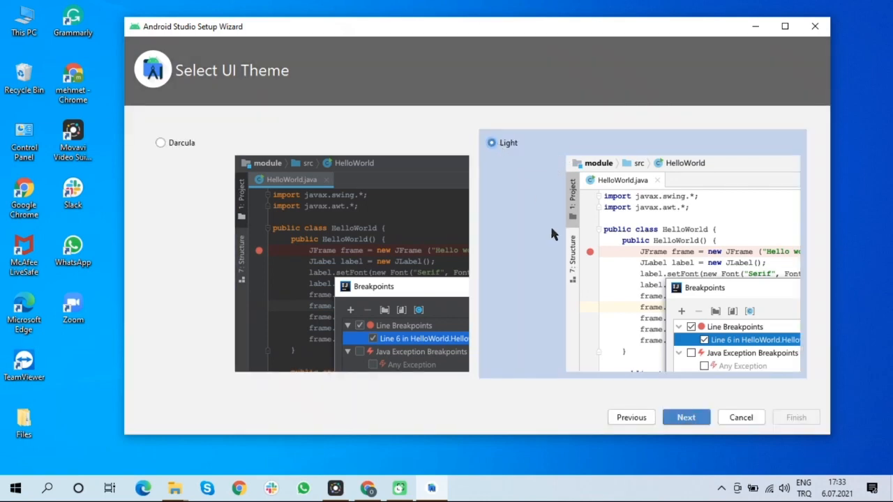
{"action": "left_click", "coordinate": [684, 417]}
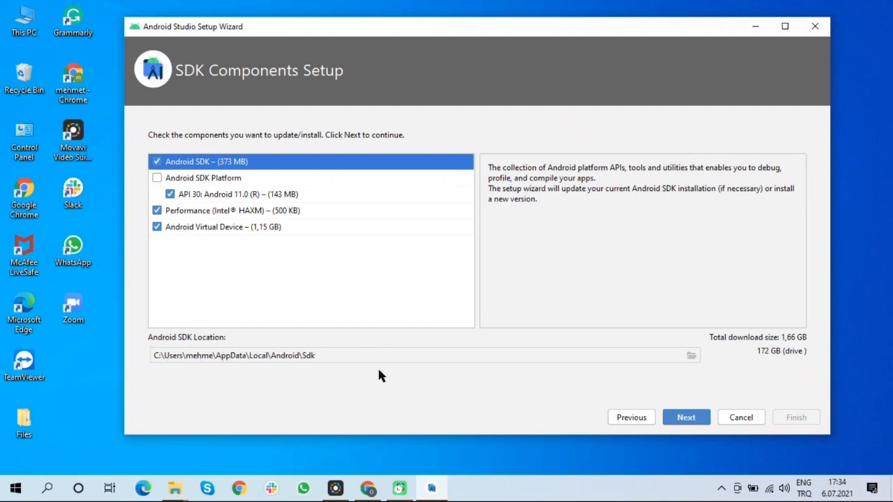
Keep the default SDK components and SDK install location, continuing to emulator settings
{"action": "left_click", "coordinate": [691, 356]}
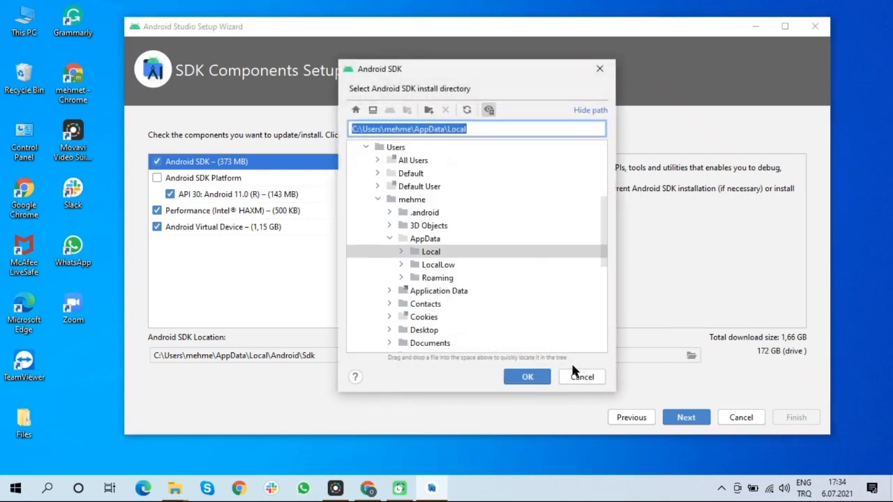
{"action": "left_click", "coordinate": [580, 378]}
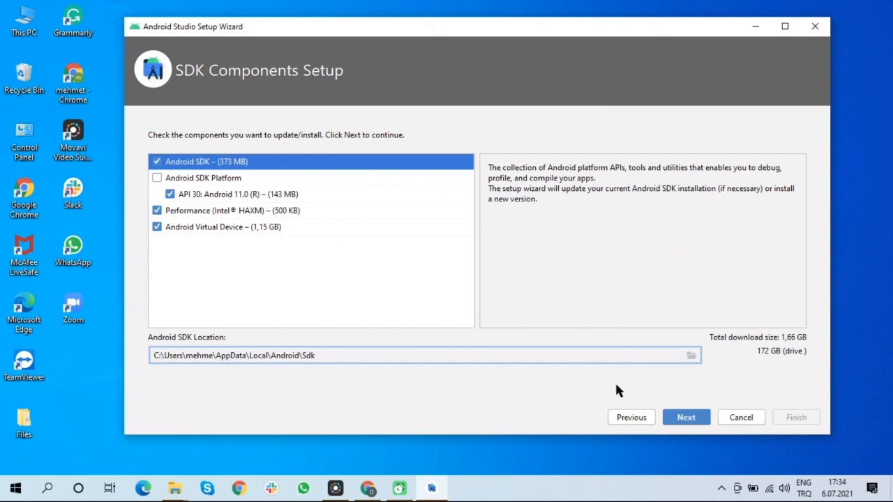
{"action": "left_click", "coordinate": [684, 421]}
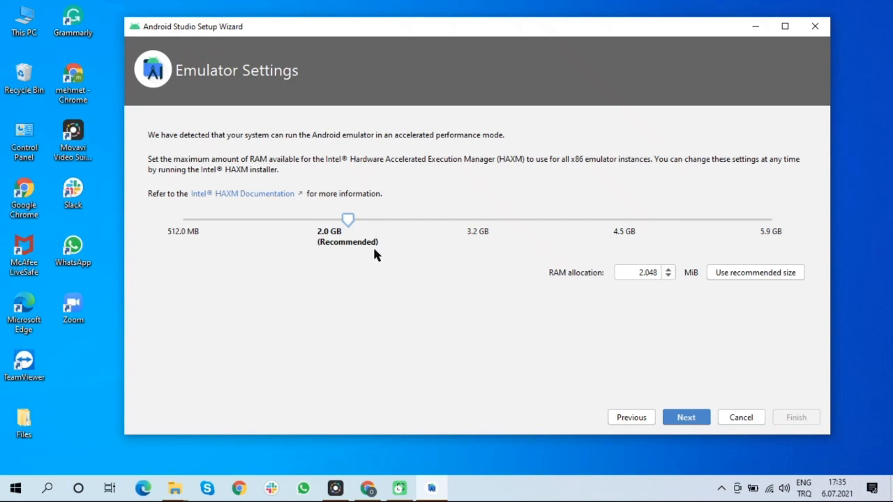
Accept the recommended emulator RAM allocation, review the settings summary, and finish the setup wizard
{"action": "left_click", "coordinate": [681, 417]}
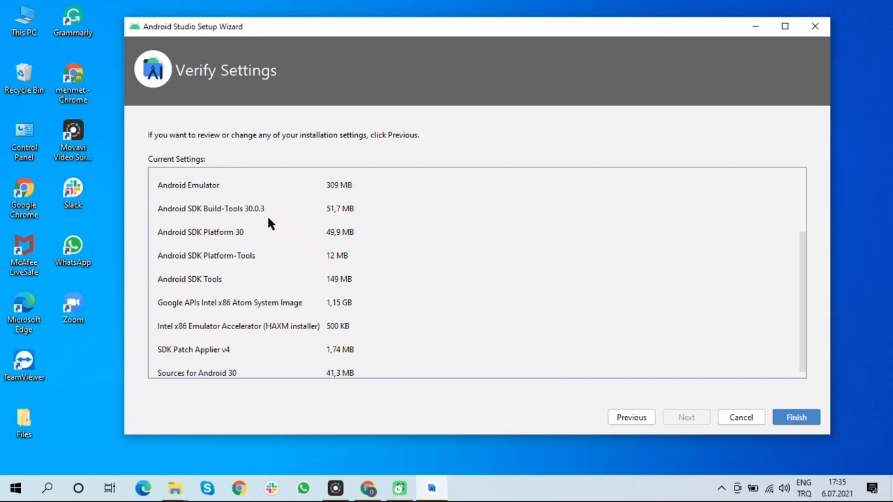
{"action": "scroll", "coordinate": [272, 230], "scroll_direction": "up", "scroll_amount": 3}
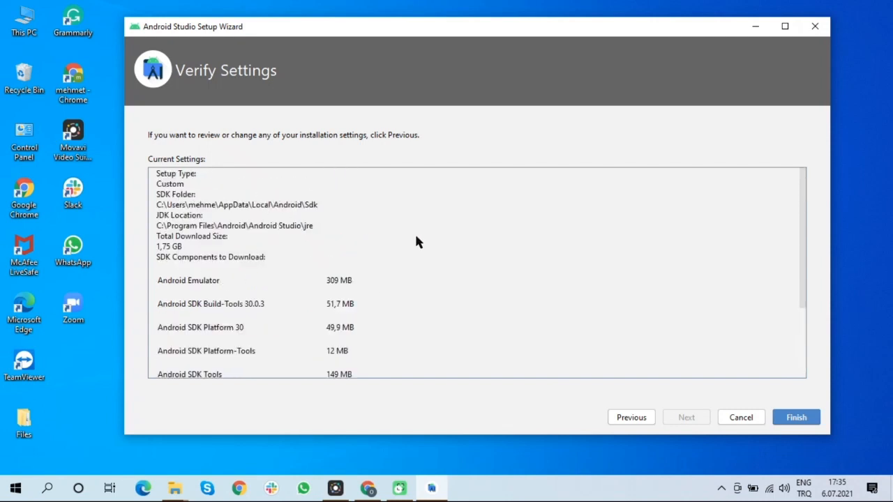
{"action": "scroll", "coordinate": [416, 241], "scroll_direction": "down", "scroll_amount": 3}
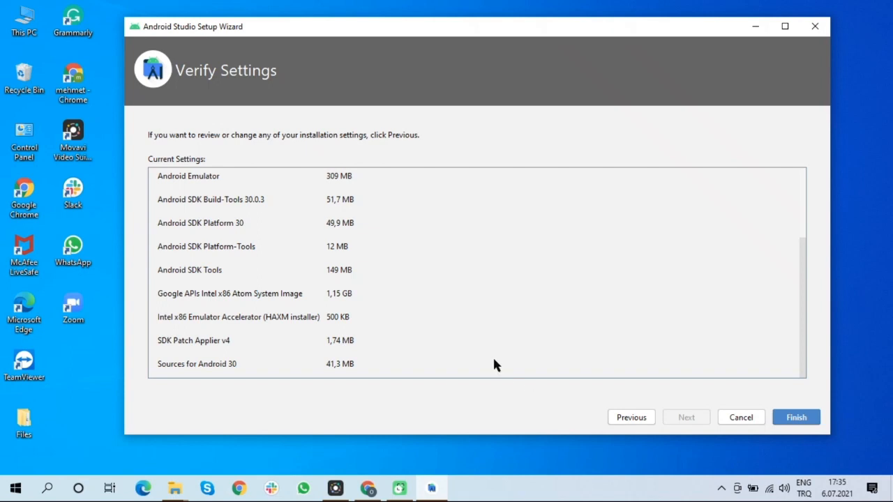
{"action": "scroll", "coordinate": [462, 316], "scroll_direction": "up", "scroll_amount": 3}
{"action": "scroll", "coordinate": [462, 316], "scroll_direction": "down", "scroll_amount": 3}
{"action": "left_click", "coordinate": [802, 419]}
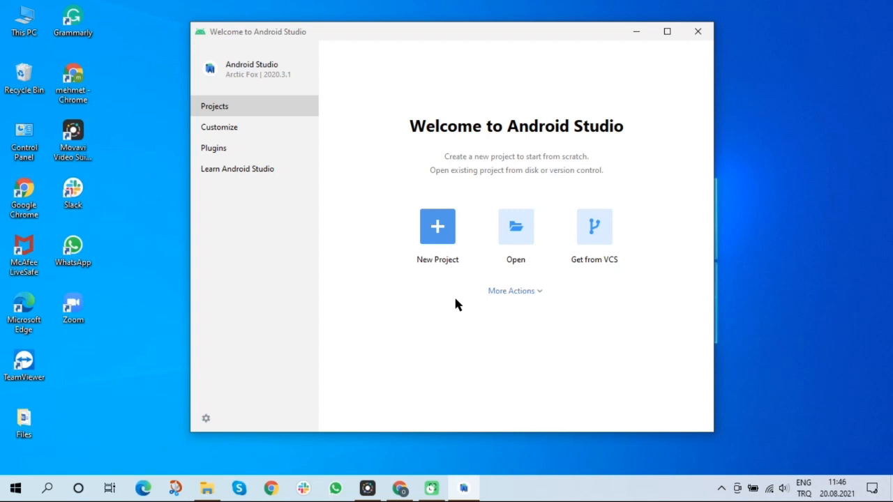
Start a new project and look through the Phone and Tablet, Wear OS, Android TV and Automotive template categories
{"action": "left_click", "coordinate": [438, 227]}
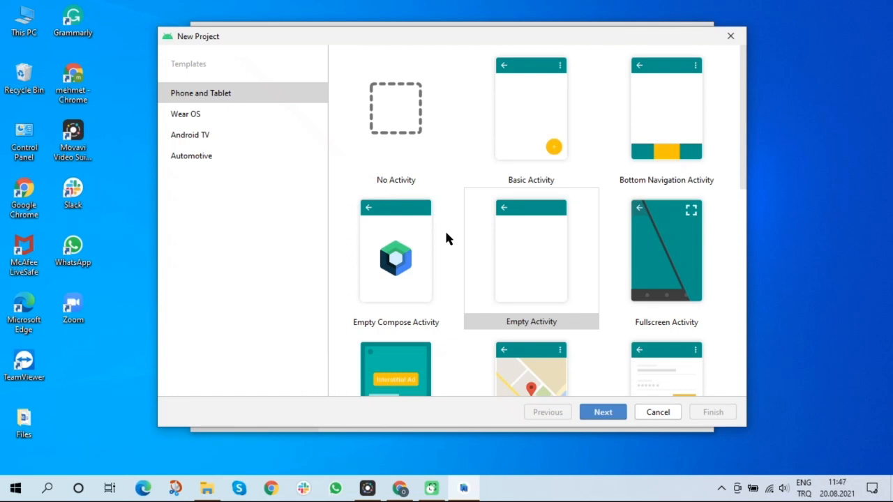
{"action": "left_click", "coordinate": [220, 98]}
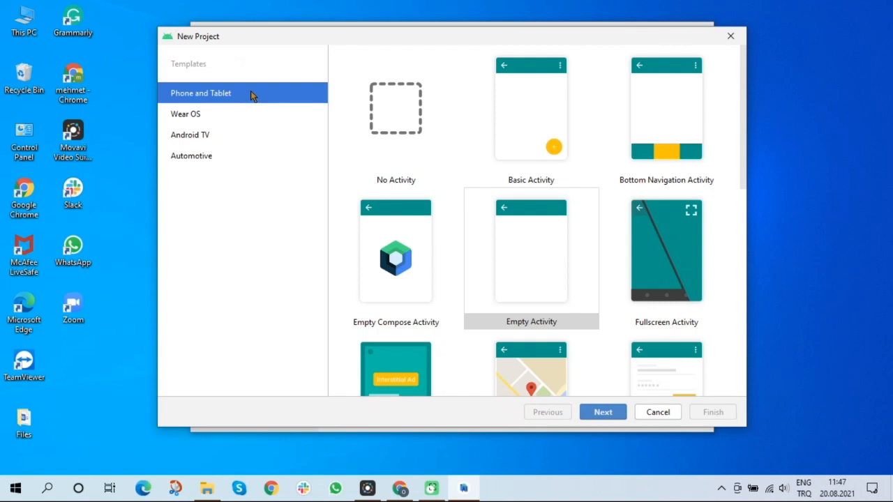
{"action": "left_click", "coordinate": [238, 119]}
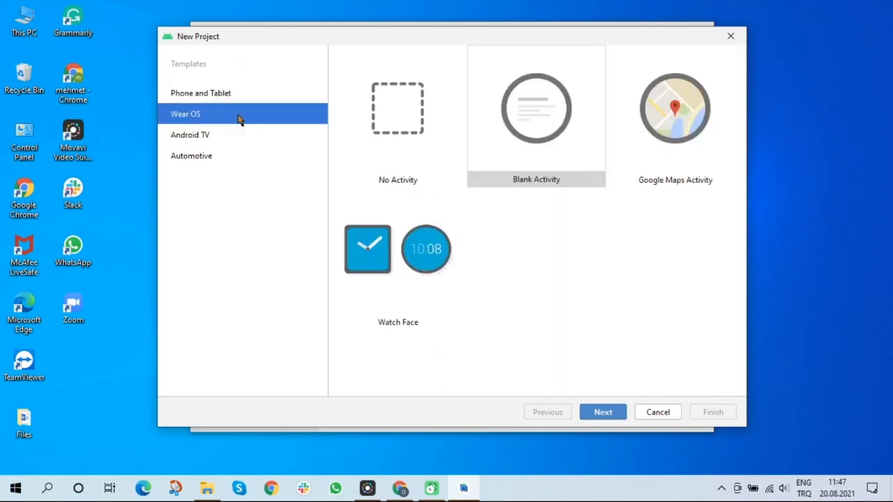
{"action": "left_click", "coordinate": [233, 147]}
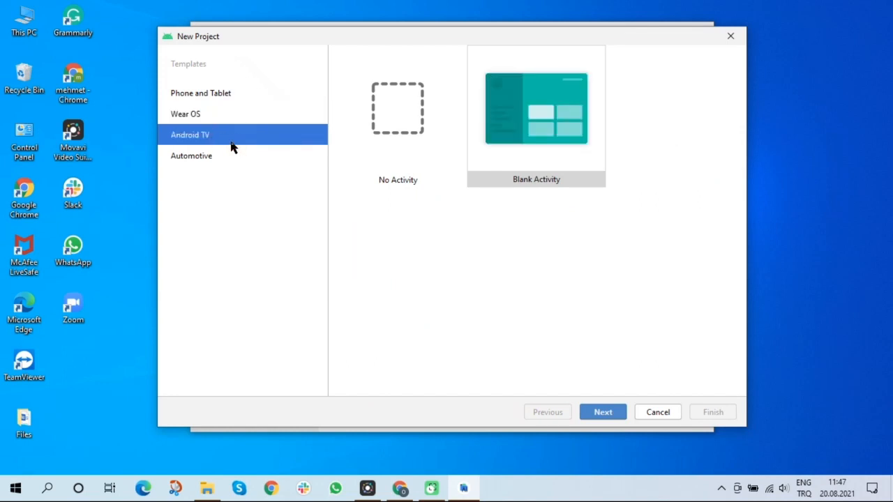
{"action": "left_click", "coordinate": [224, 159]}
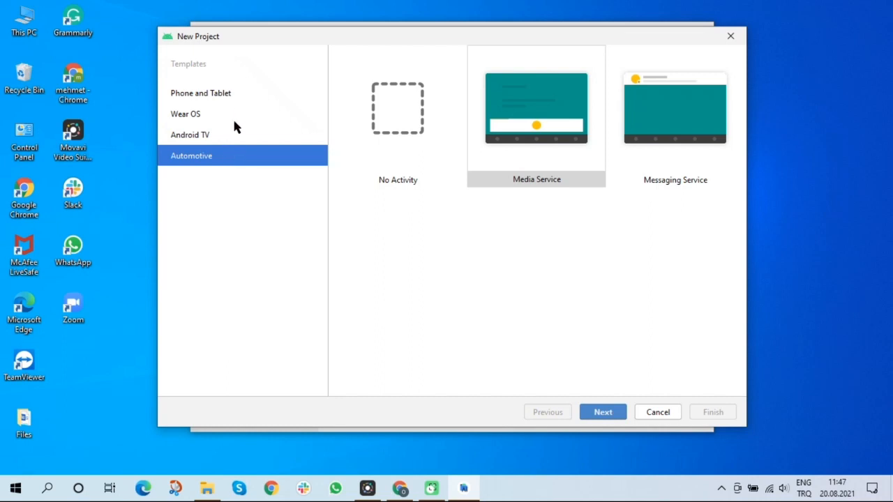
{"action": "left_click", "coordinate": [231, 95]}
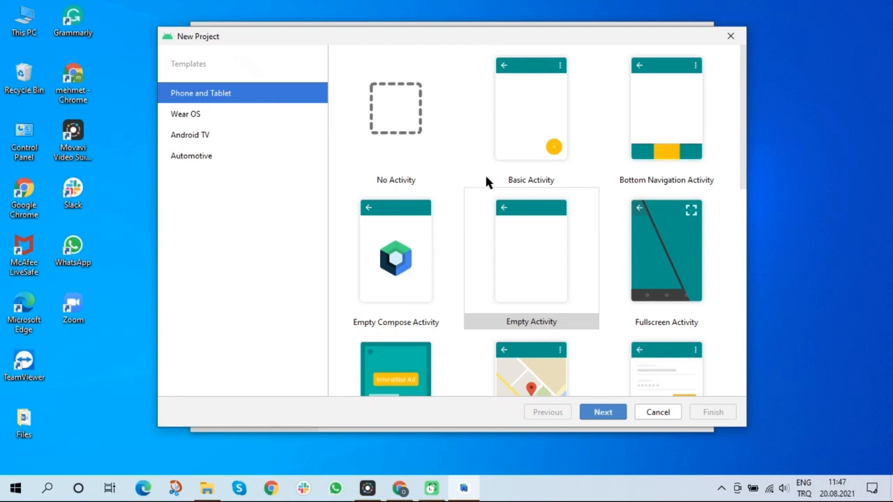
Select the Google Maps Activity template under Phone and Tablet
{"action": "scroll", "coordinate": [489, 177], "scroll_direction": "down", "scroll_amount": 3}
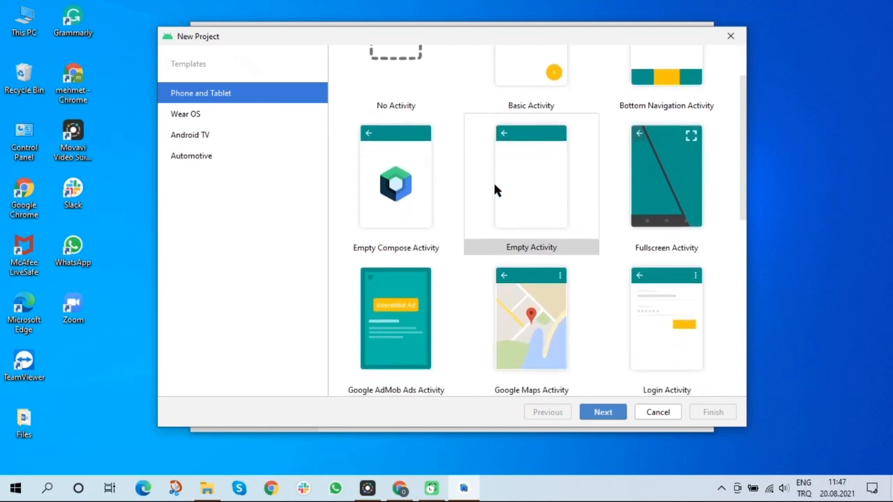
{"action": "scroll", "coordinate": [494, 187], "scroll_direction": "down", "scroll_amount": 8}
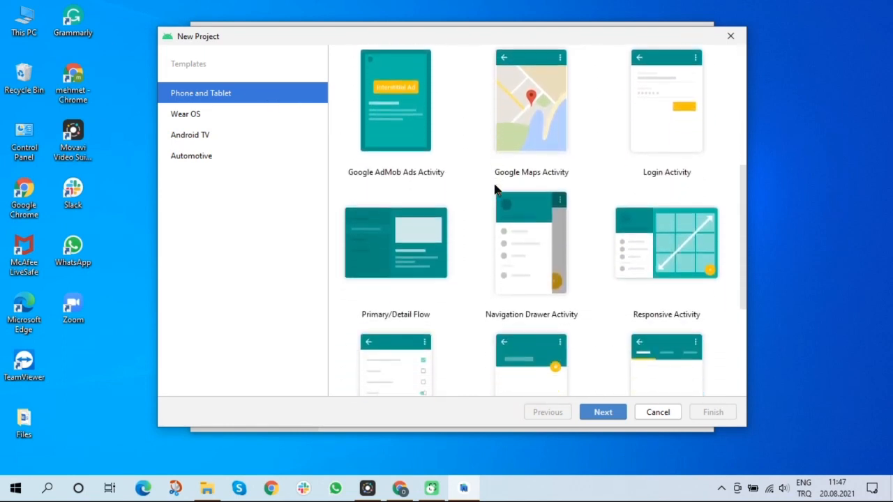
{"action": "scroll", "coordinate": [494, 188], "scroll_direction": "down", "scroll_amount": 4}
{"action": "scroll", "coordinate": [494, 188], "scroll_direction": "up", "scroll_amount": 4}
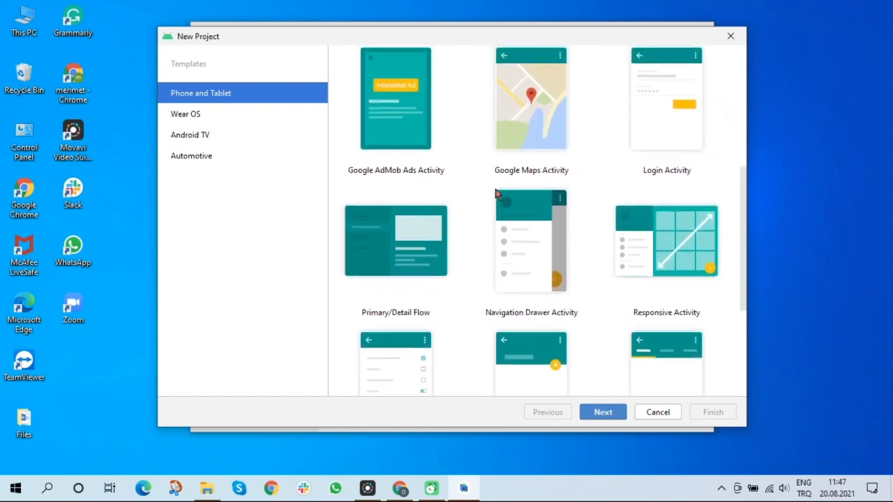
{"action": "scroll", "coordinate": [495, 194], "scroll_direction": "up", "scroll_amount": 5}
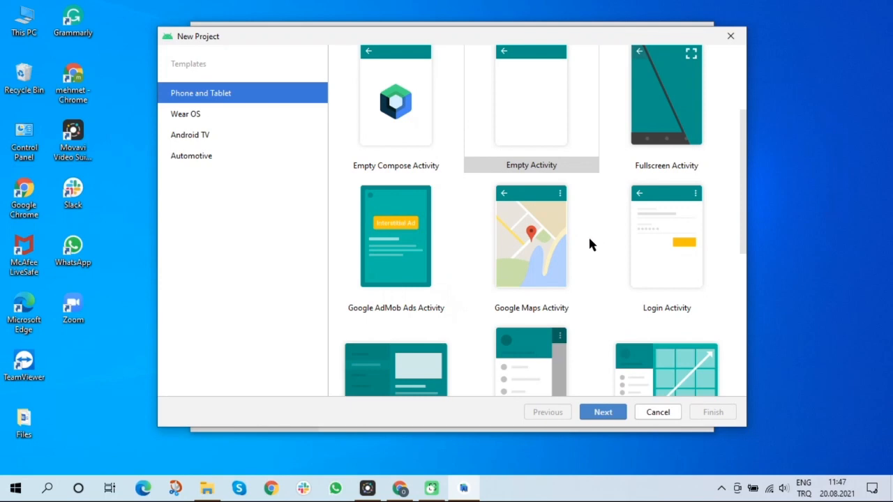
{"action": "left_click", "coordinate": [538, 247]}
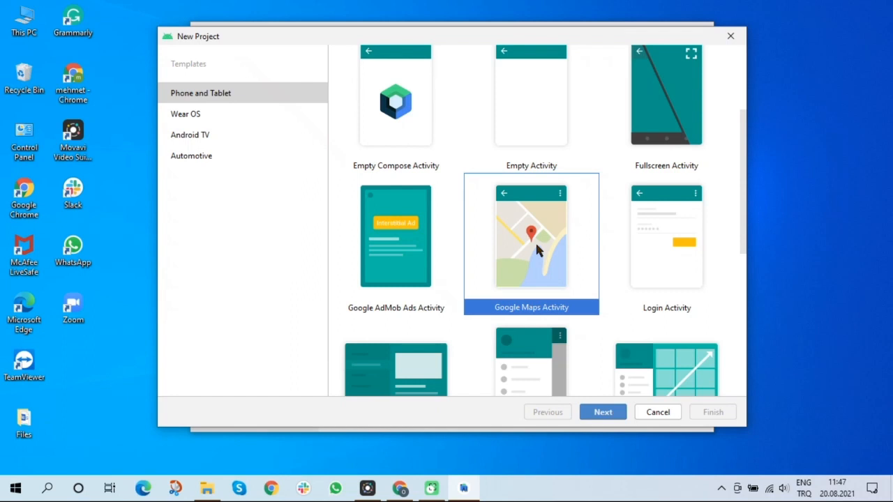
Select the Empty Activity template under Phone and Tablet and continue to project configuration
{"action": "scroll", "coordinate": [536, 241], "scroll_direction": "up", "scroll_amount": 2}
{"action": "scroll", "coordinate": [537, 250], "scroll_direction": "up", "scroll_amount": 2}
{"action": "left_click", "coordinate": [527, 193]}
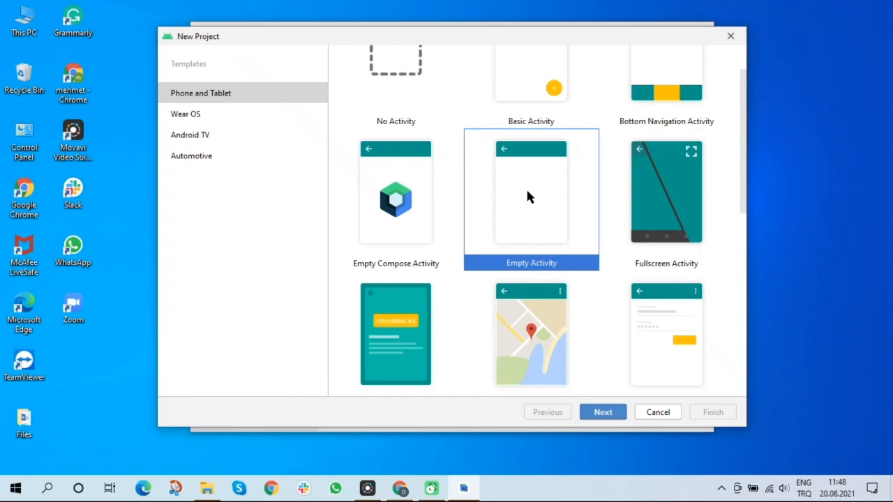
{"action": "left_click", "coordinate": [608, 412]}
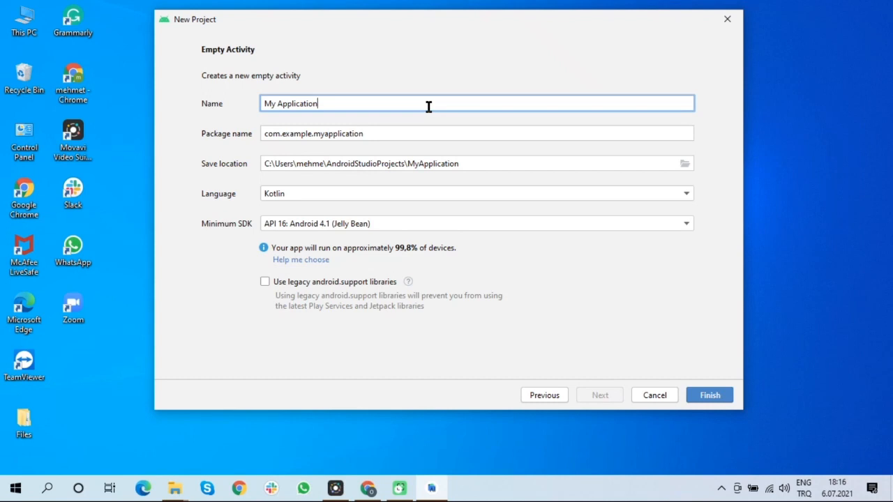
Name the project First Project
{"action": "key", "text": "BackSpace"}
{"action": "key", "text": "BackSpace"}
{"action": "key", "text": "BackSpace"}
{"action": "key", "text": "BackSpace"}
{"action": "key", "text": "BackSpace"}
{"action": "key", "text": "BackSpace"}
{"action": "key", "text": "BackSpace"}
{"action": "key", "text": "BackSpace"}
{"action": "key", "text": "BackSpace"}
{"action": "key", "text": "BackSpace"}
{"action": "key", "text": "BackSpace"}
{"action": "key", "text": "BackSpace"}
{"action": "key", "text": "BackSpace"}
{"action": "key", "text": "BackSpace"}
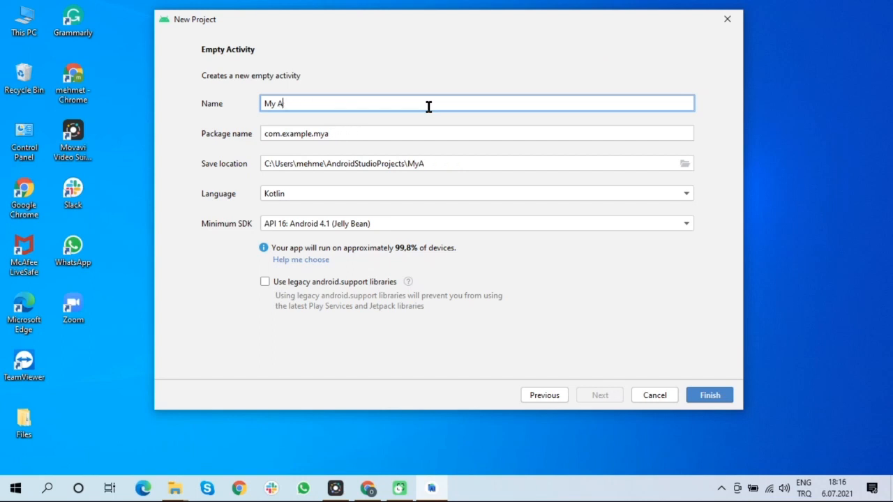
{"action": "type", "text": "First Project"}
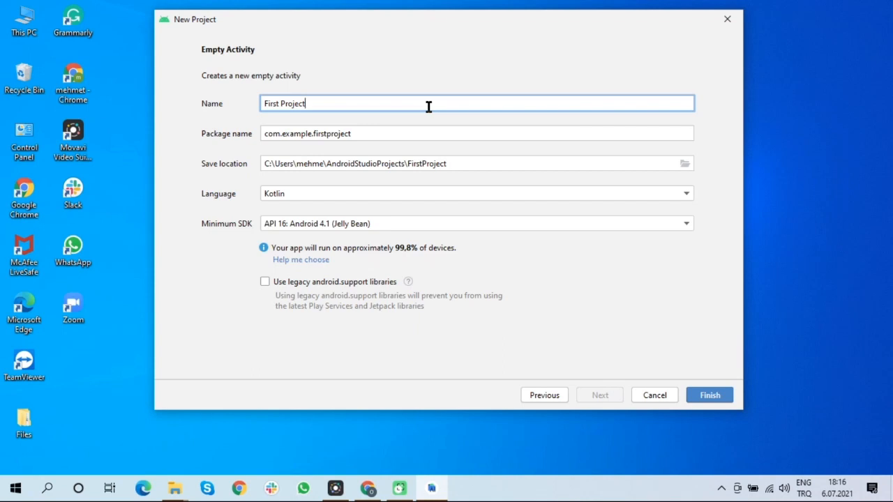
Examine the package name and save location, opening and cancelling the folder browser for the save path
{"action": "left_click", "coordinate": [418, 132]}
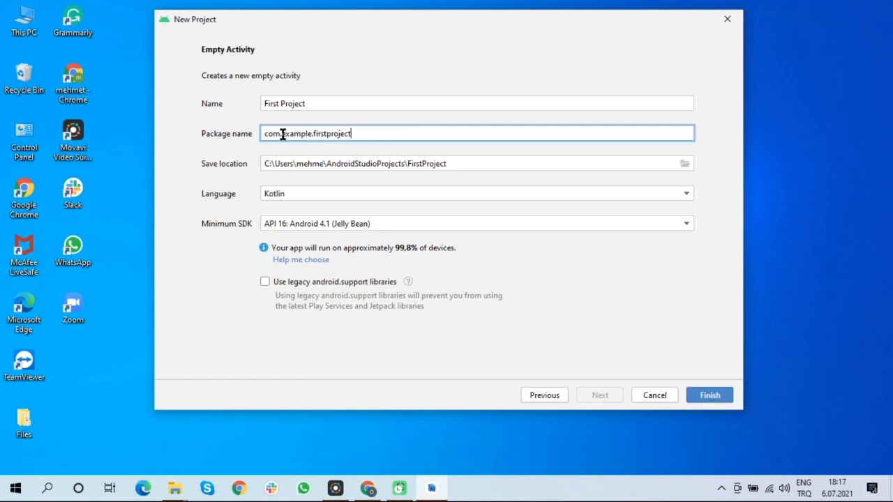
{"action": "left_click_drag", "start_coordinate": [282, 133], "coordinate": [313, 133]}
{"action": "left_click", "coordinate": [377, 137]}
{"action": "left_click", "coordinate": [474, 164]}
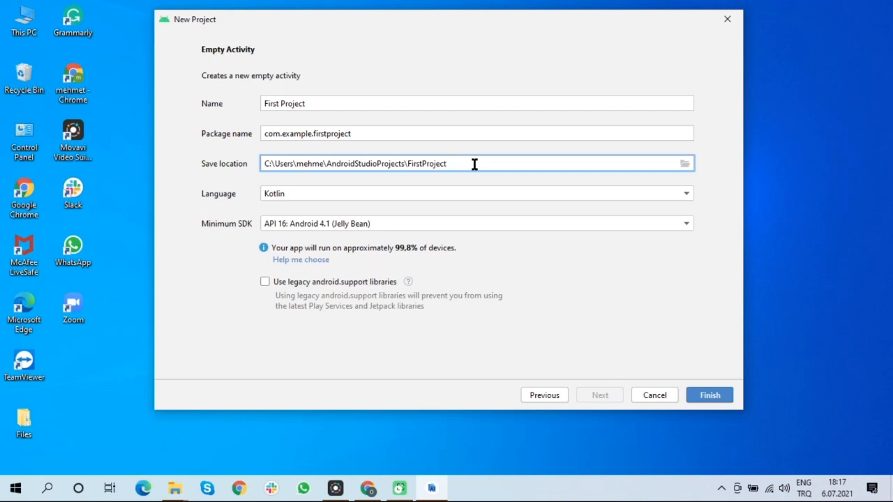
{"action": "left_click", "coordinate": [685, 164]}
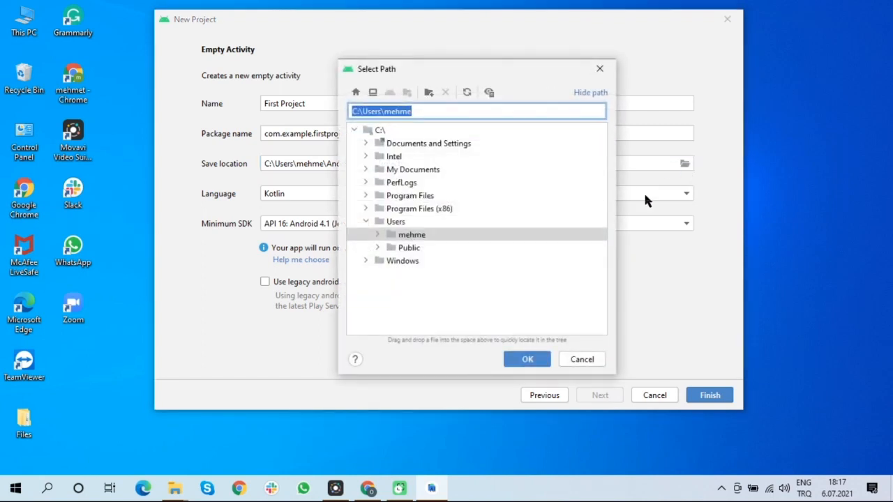
{"action": "left_click", "coordinate": [579, 360]}
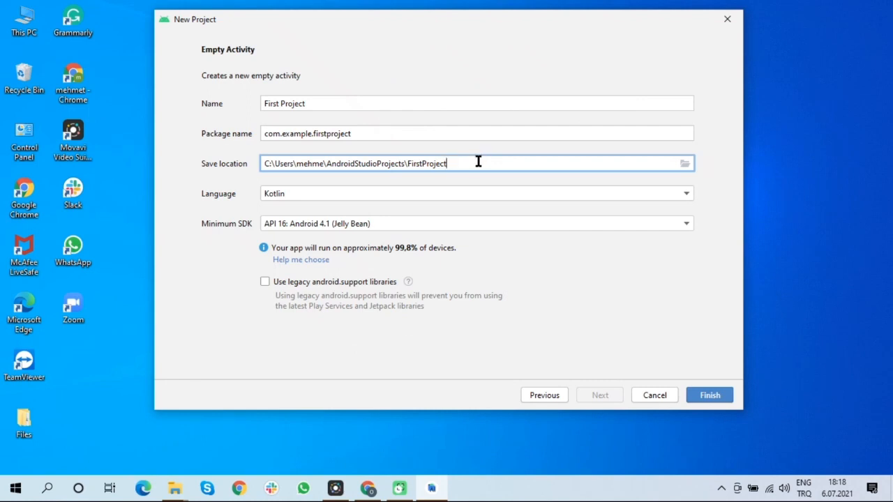
{"action": "left_click_drag", "start_coordinate": [403, 162], "coordinate": [450, 162]}
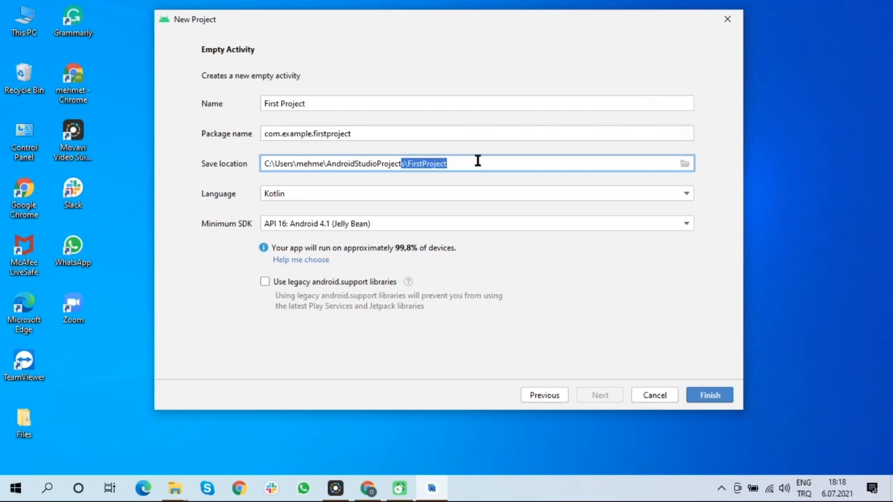
{"action": "left_click", "coordinate": [478, 161]}
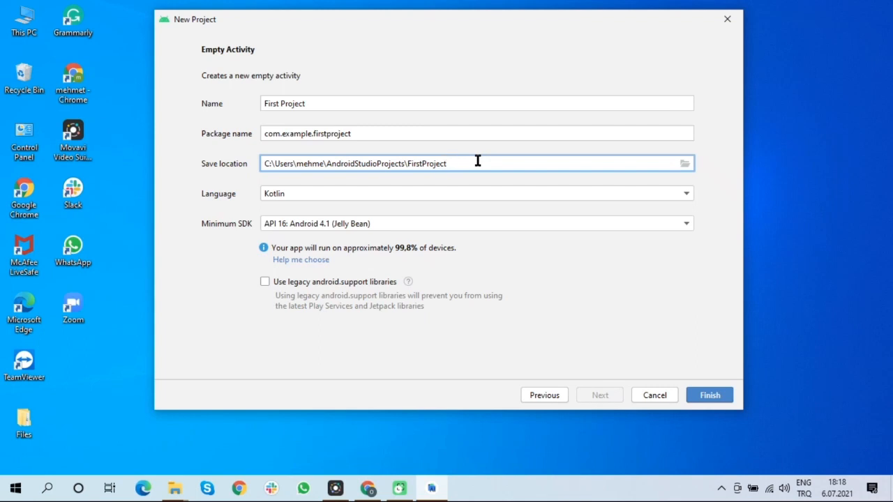
Keep Kotlin as the language and set the minimum SDK to API 23: Android 6.0 (Marshmallow)
{"action": "left_click", "coordinate": [493, 189]}
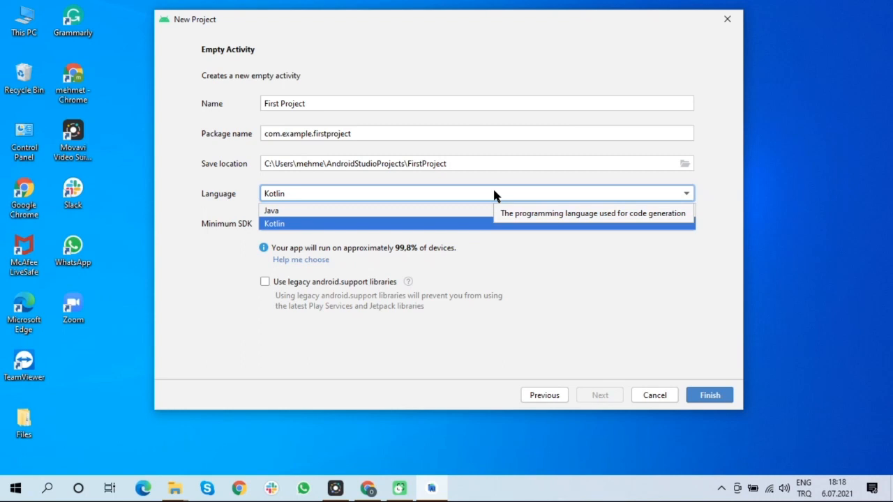
{"action": "left_click", "coordinate": [284, 224]}
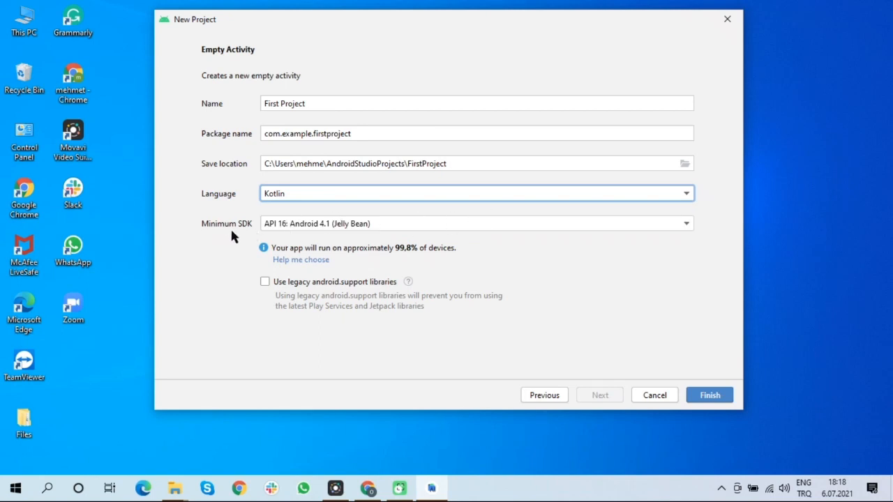
{"action": "left_click", "coordinate": [579, 225]}
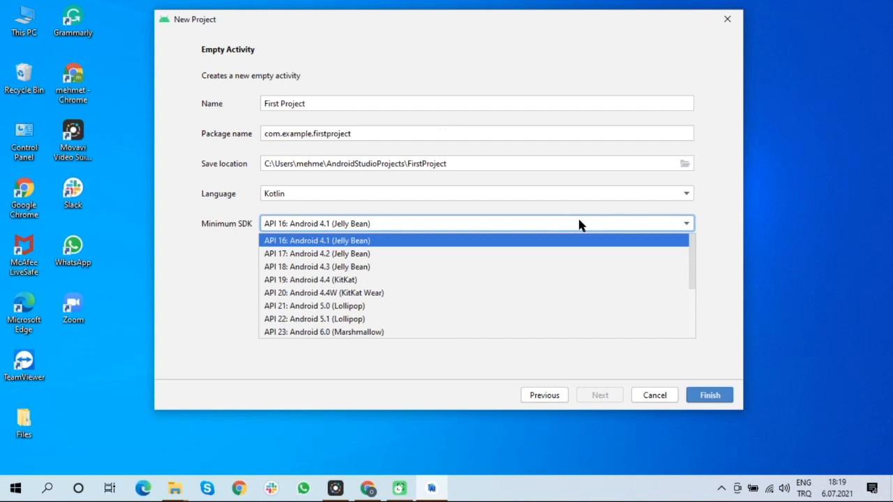
{"action": "scroll", "coordinate": [568, 270], "scroll_direction": "down", "scroll_amount": 3}
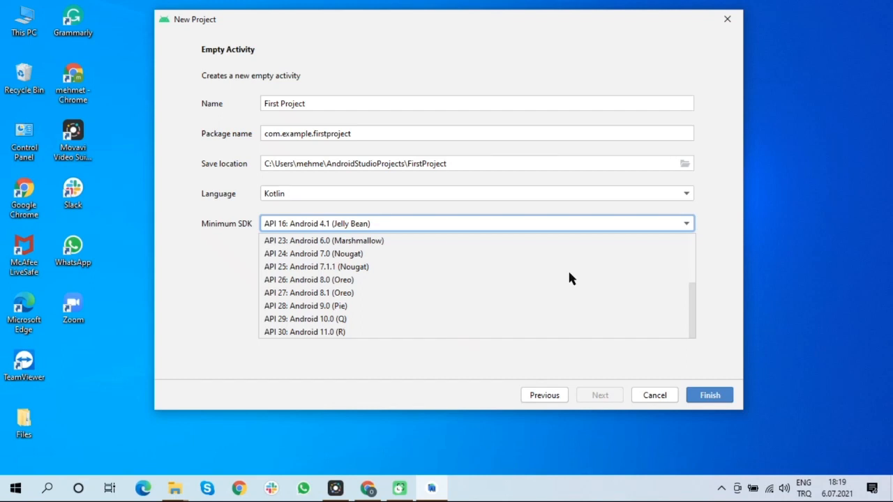
{"action": "left_click", "coordinate": [382, 286]}
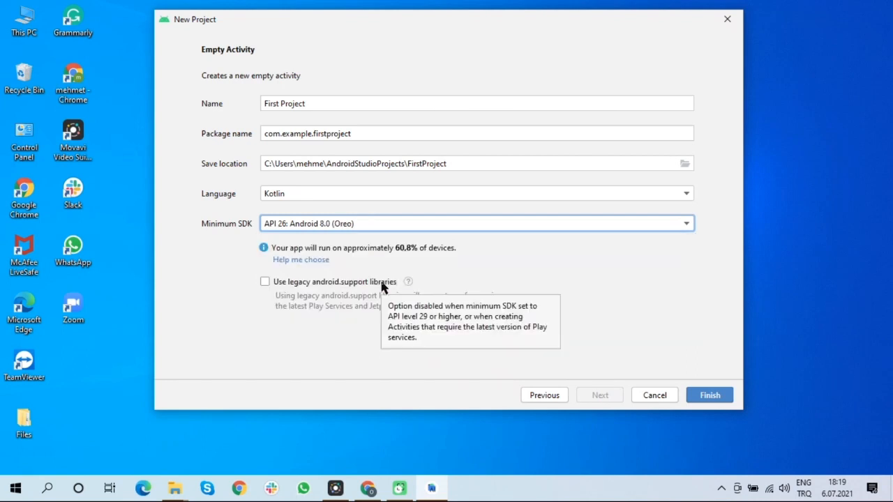
{"action": "left_click", "coordinate": [373, 224]}
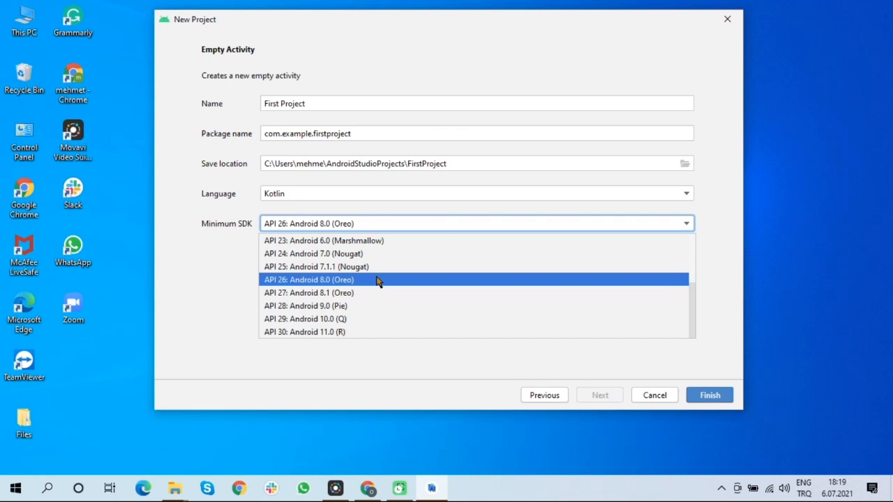
{"action": "scroll", "coordinate": [377, 281], "scroll_direction": "up", "scroll_amount": 1}
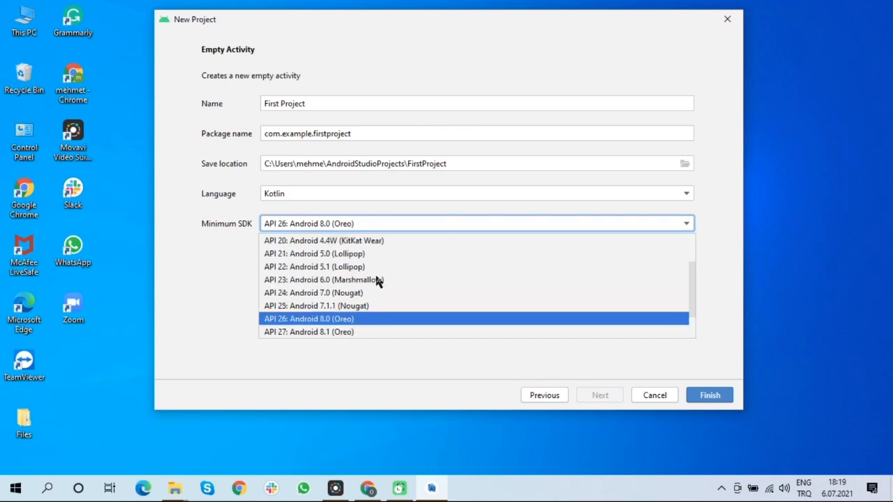
{"action": "scroll", "coordinate": [377, 280], "scroll_direction": "up", "scroll_amount": 1}
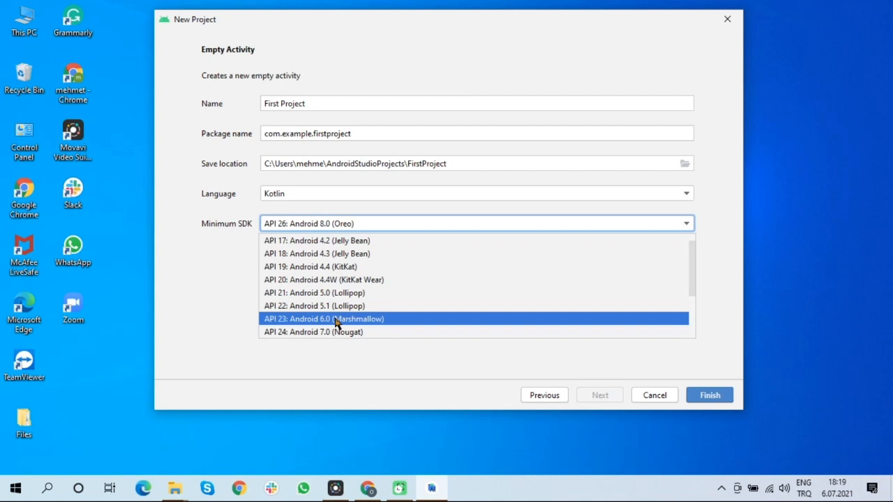
{"action": "left_click", "coordinate": [337, 320]}
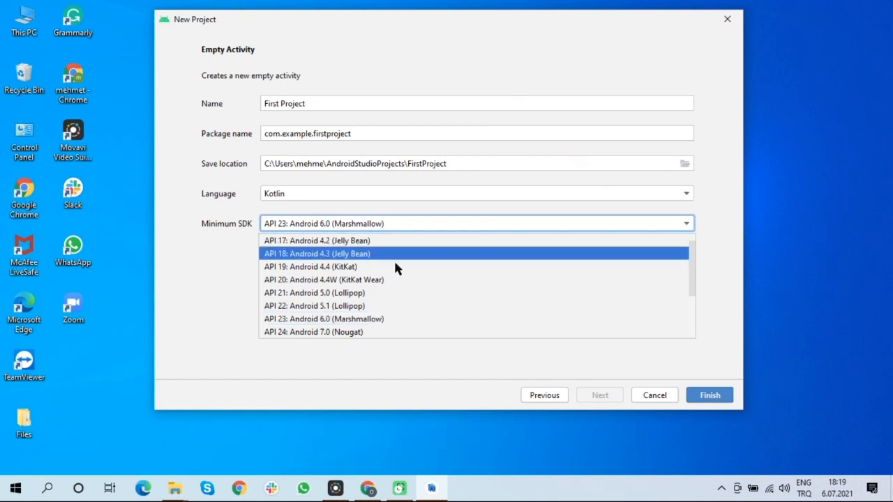
{"action": "left_click", "coordinate": [355, 293]}
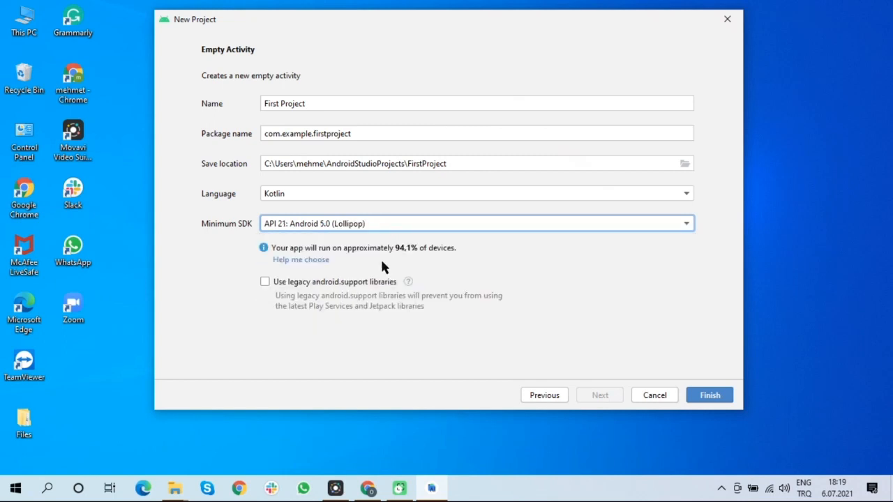
{"action": "left_click", "coordinate": [425, 222]}
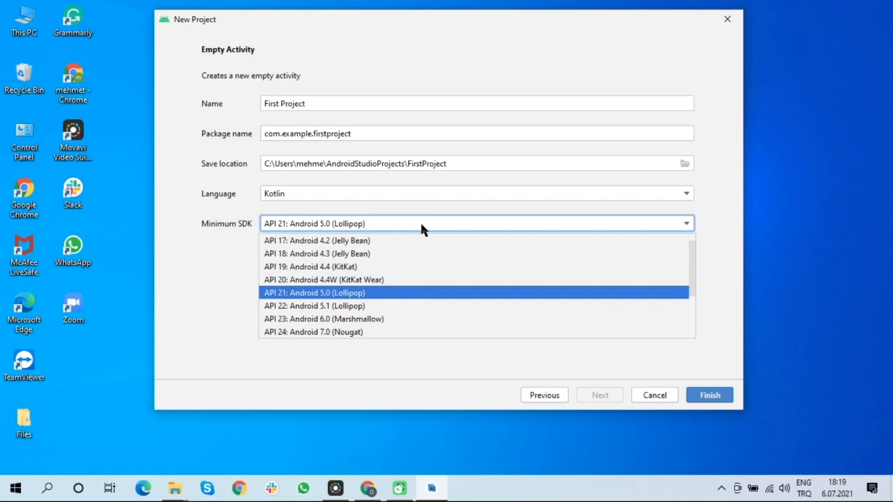
{"action": "left_click", "coordinate": [338, 319]}
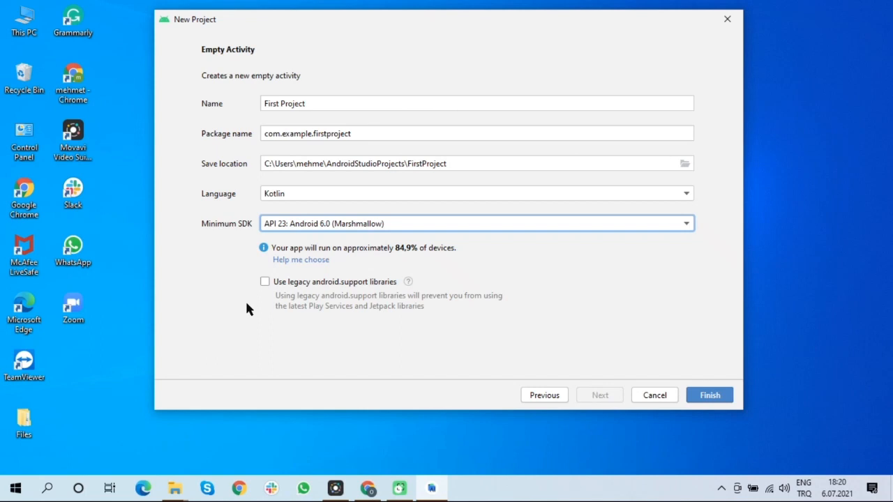
Finish creating the project and maximize the IDE window
{"action": "mouse_move", "coordinate": [408, 282]}
{"action": "left_click", "coordinate": [709, 395]}
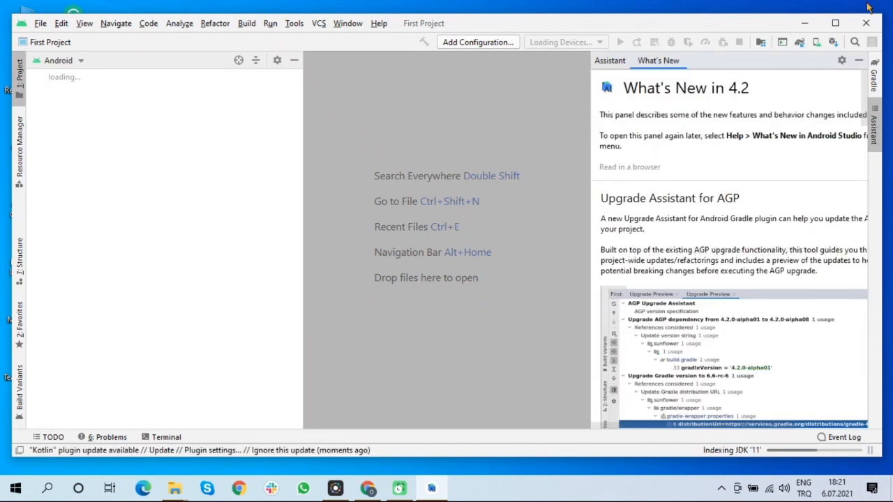
{"action": "left_click", "coordinate": [840, 23]}
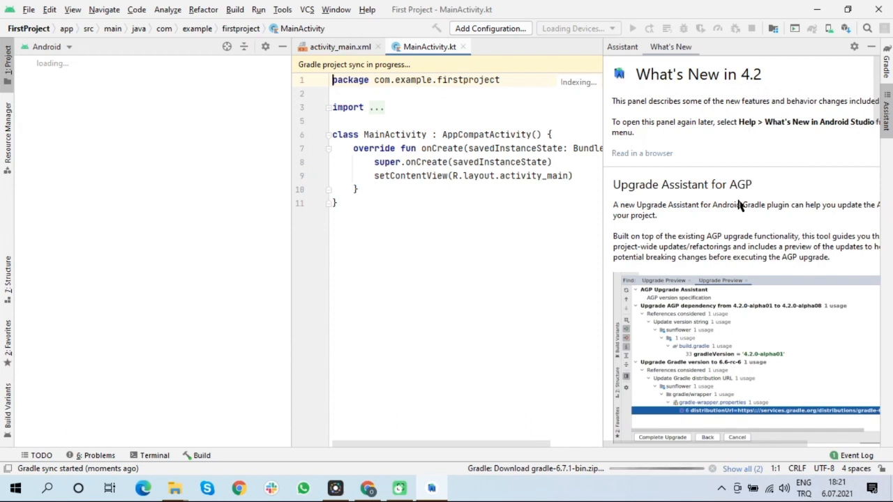
Scroll through the What's New notes, then hide the Assistant panel
{"action": "scroll", "coordinate": [738, 205], "scroll_direction": "down", "scroll_amount": 3}
{"action": "scroll", "coordinate": [738, 204], "scroll_direction": "down", "scroll_amount": 2}
{"action": "scroll", "coordinate": [738, 204], "scroll_direction": "down", "scroll_amount": 2}
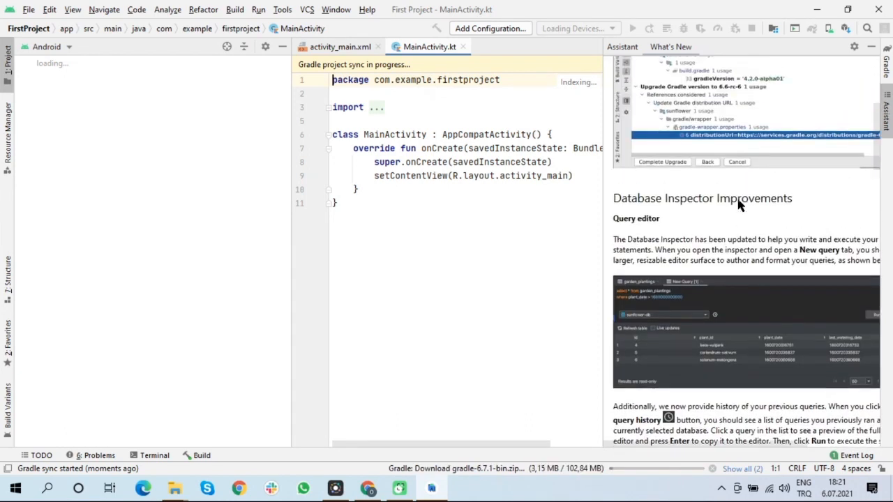
{"action": "scroll", "coordinate": [740, 205], "scroll_direction": "up", "scroll_amount": 3}
{"action": "scroll", "coordinate": [739, 205], "scroll_direction": "up", "scroll_amount": 4}
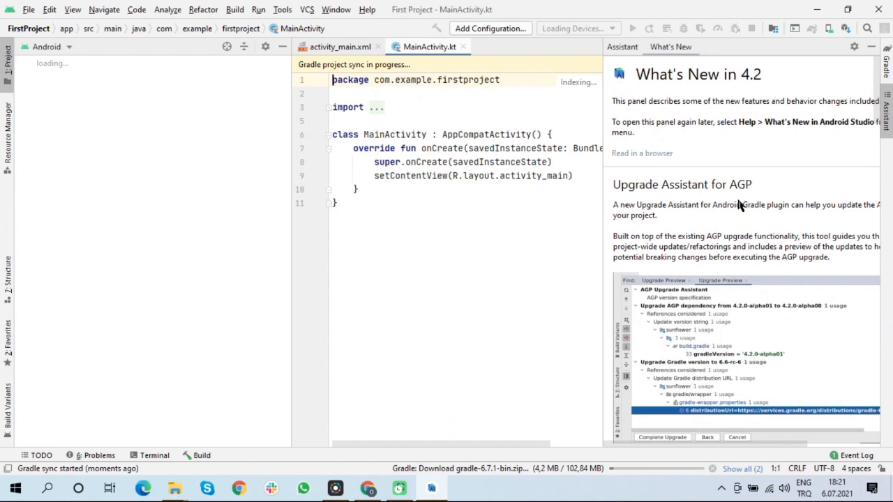
{"action": "left_click", "coordinate": [886, 115]}
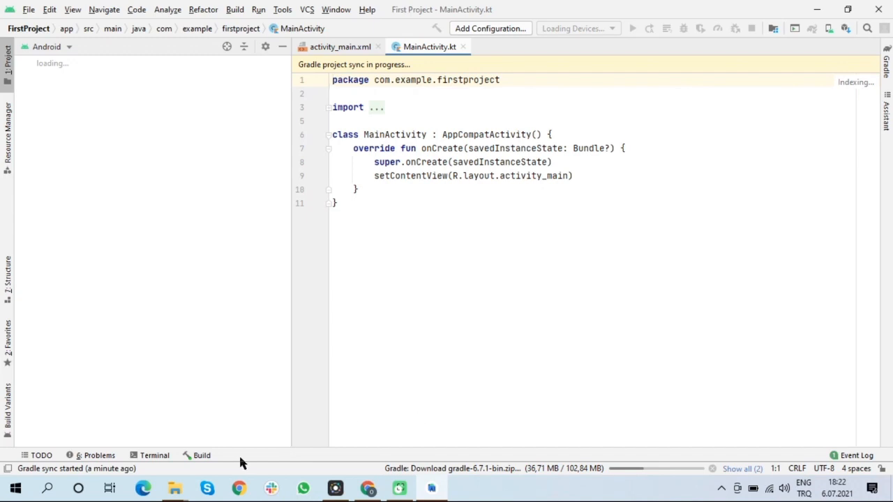
Open the Build tool window and enlarge it to follow the Gradle sync download
{"action": "left_click", "coordinate": [198, 458]}
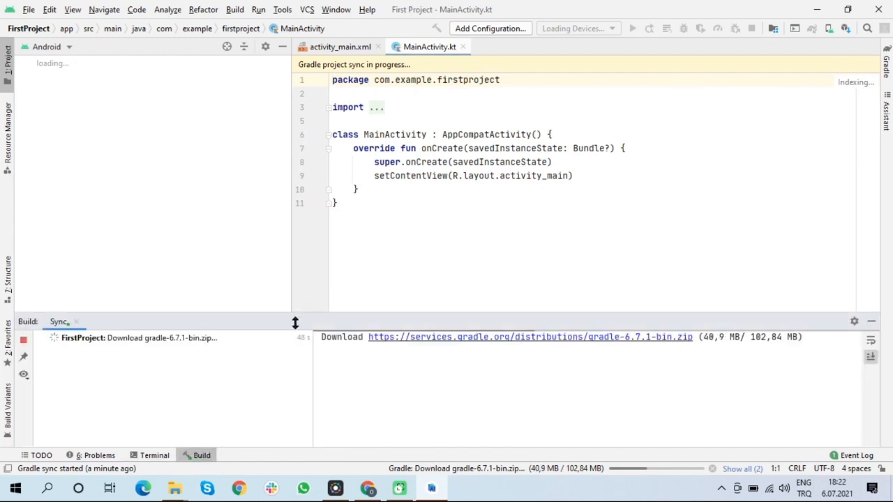
{"action": "left_click_drag", "start_coordinate": [299, 313], "coordinate": [322, 194]}
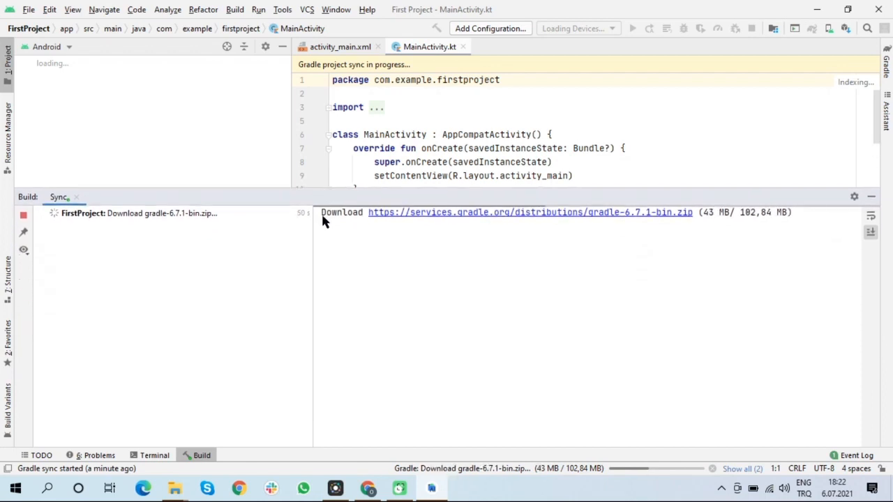